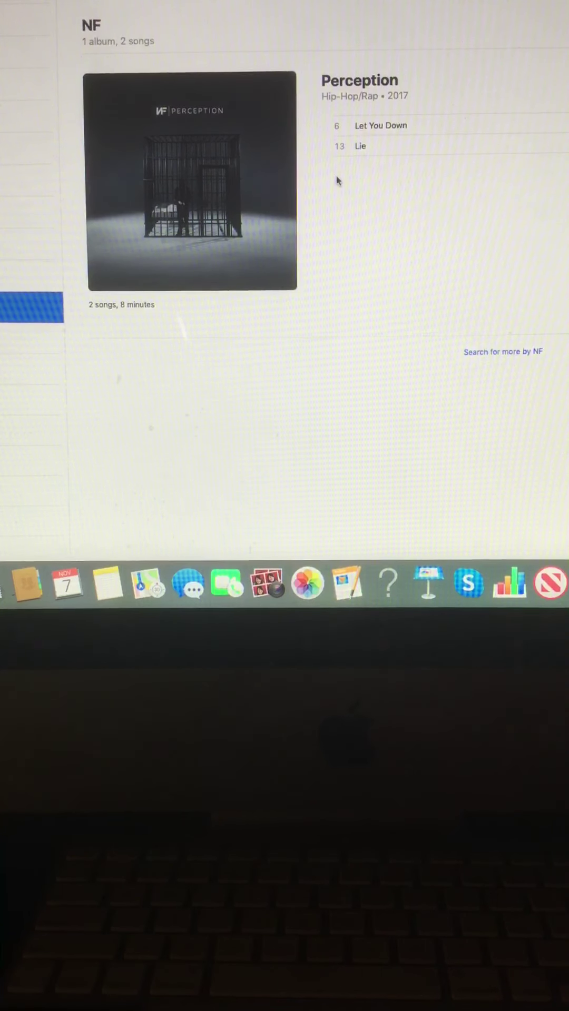
# - Play track 13, "Lie", from NF's Perception album list
pyautogui.click(340, 147)
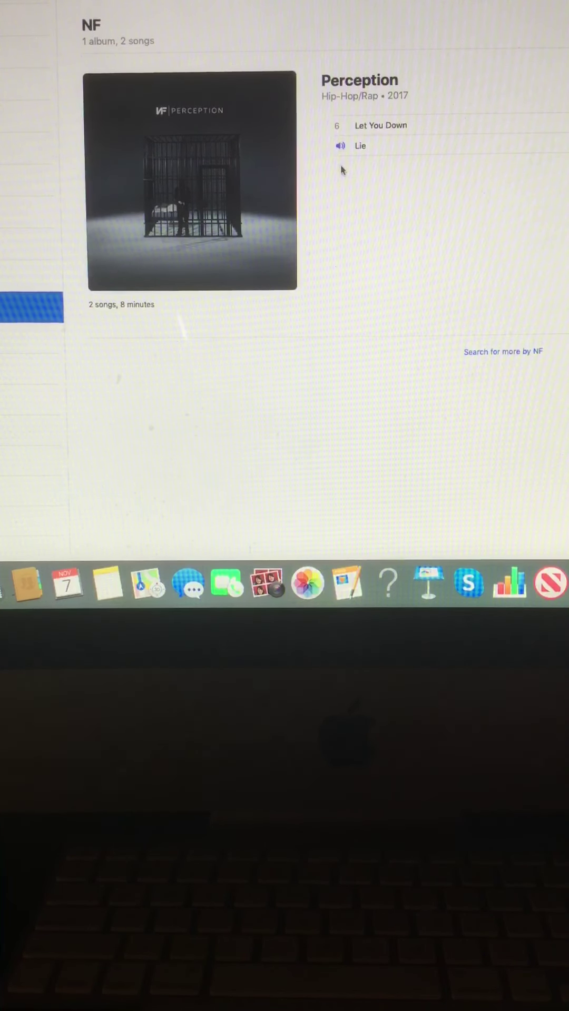